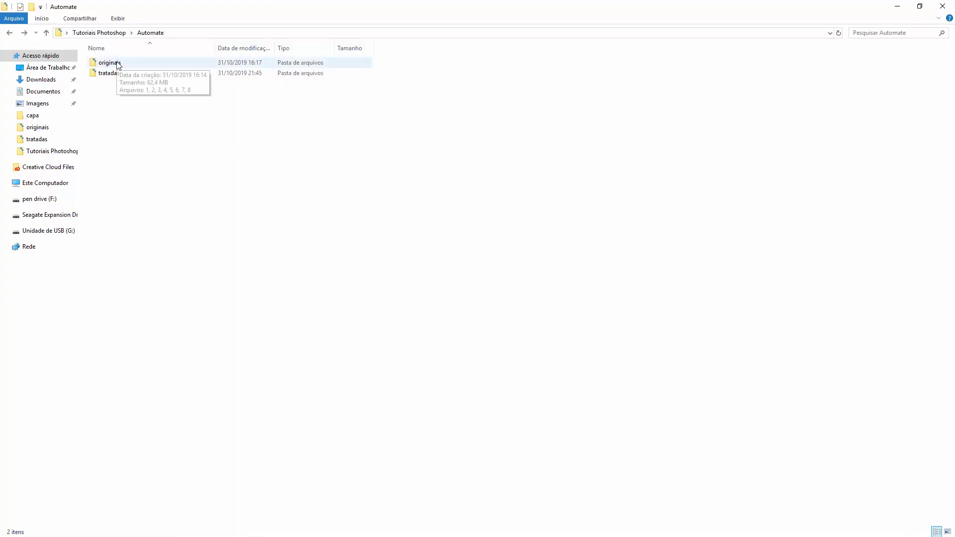
Confirm tratadas is empty, then open image 1 from originais in Photoshop CC 2019.
double_click(106, 74)
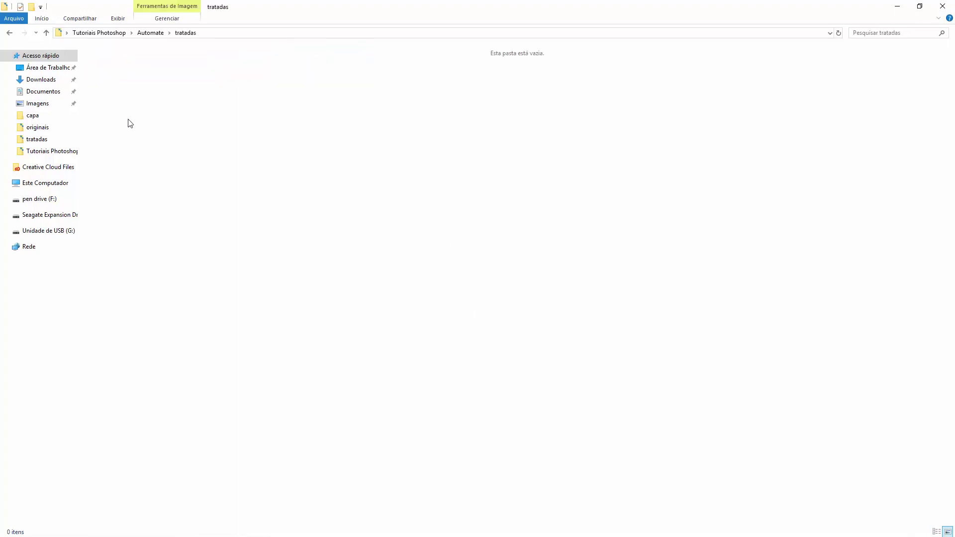
key("BackSpace")
key("Up")
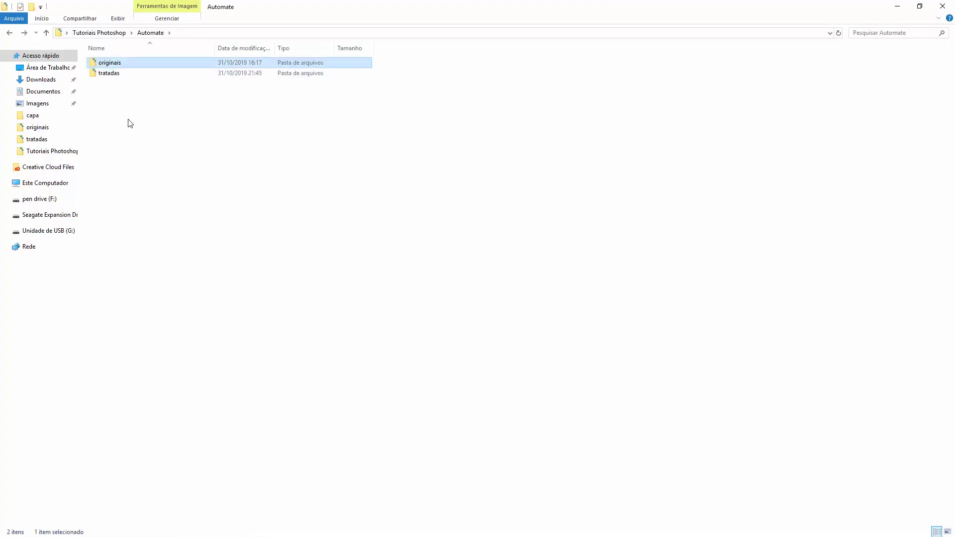
key("Return")
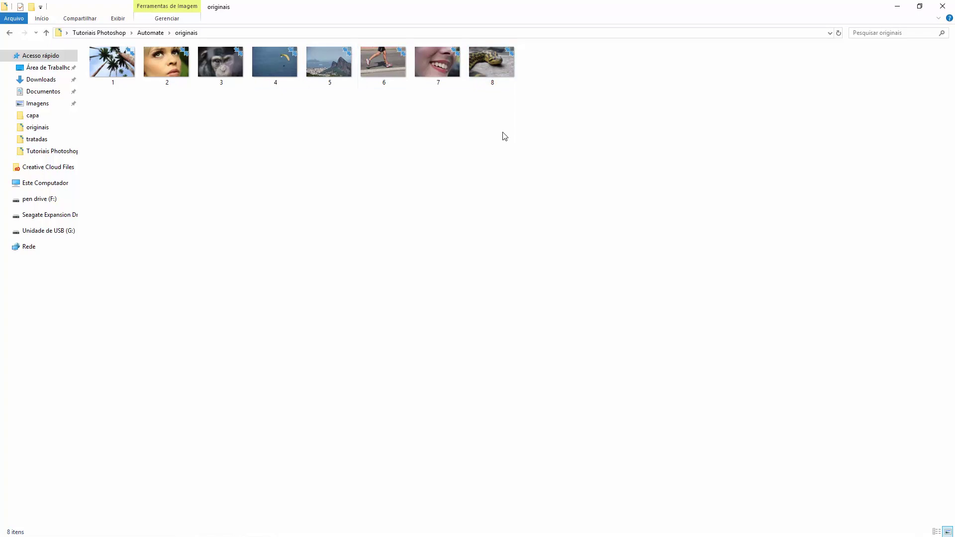
right_click(119, 63)
mouse_move(30, 215)
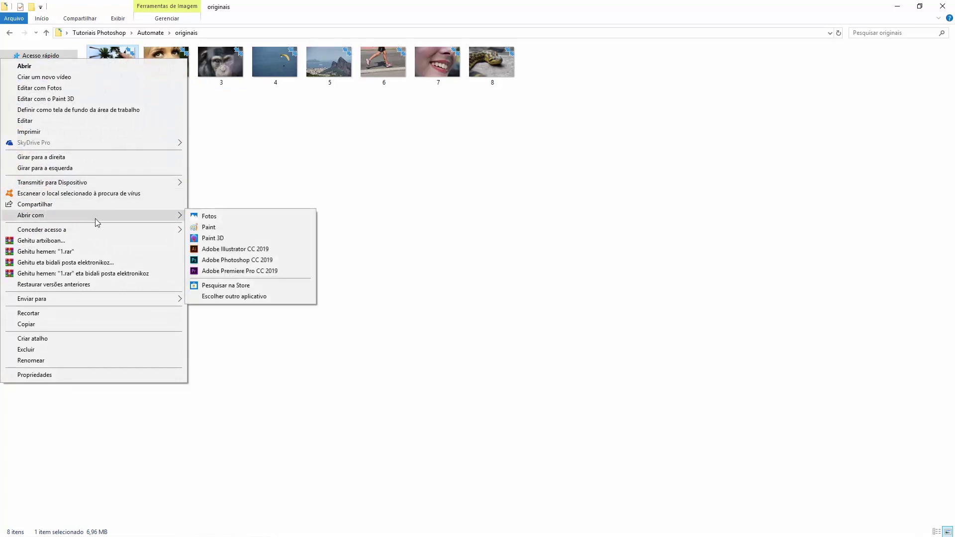
left_click(211, 263)
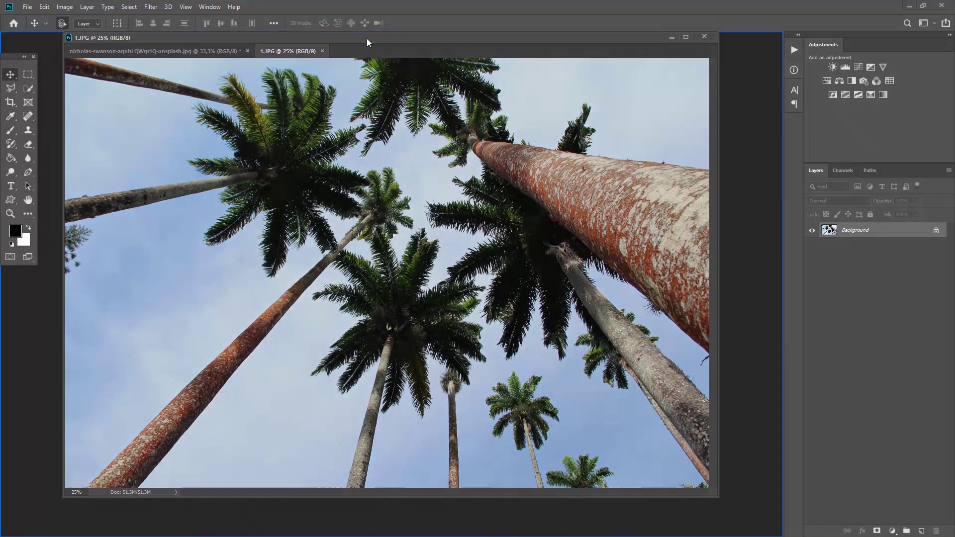
Dock the 1.JPG palm-tree document as a tab and show the Actions panel.
left_click_drag(349, 42, 368, 38)
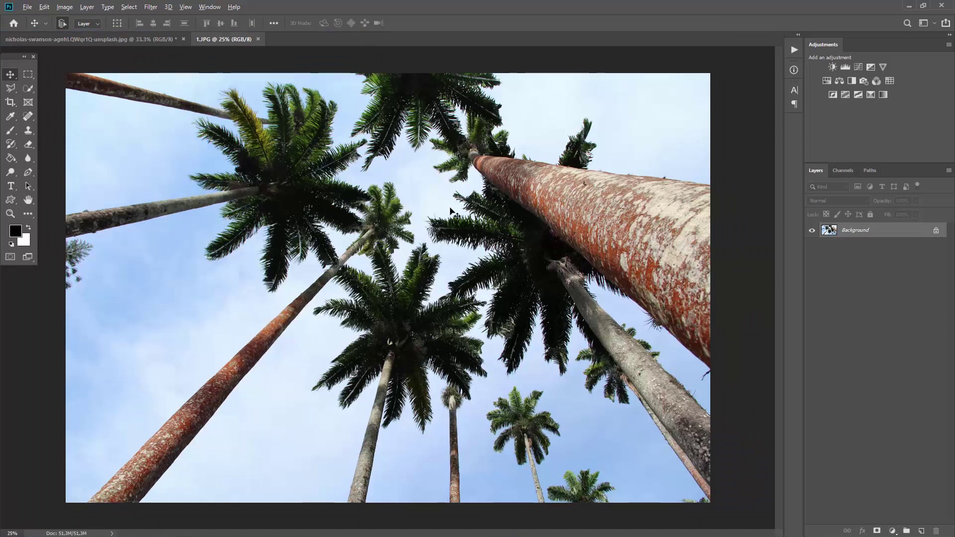
key("alt+F9")
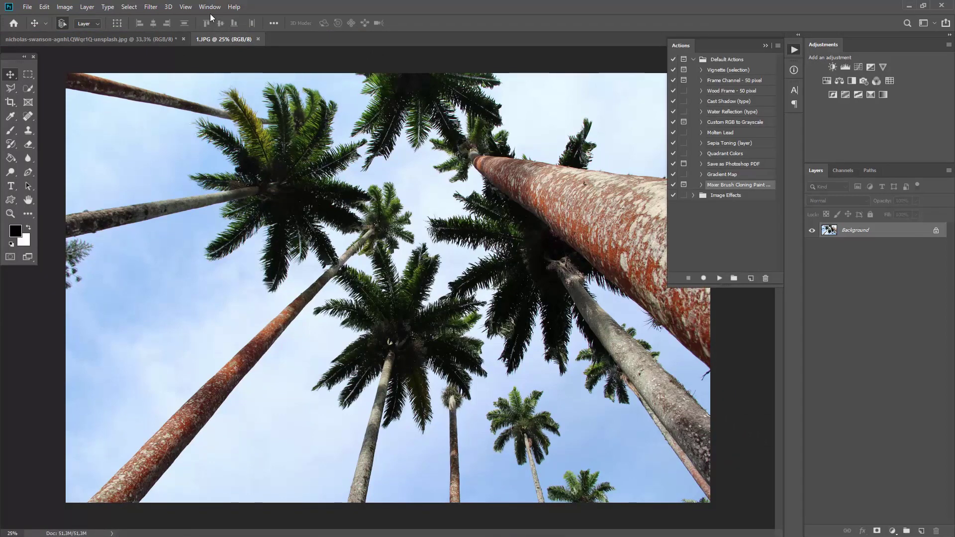
left_click(210, 7)
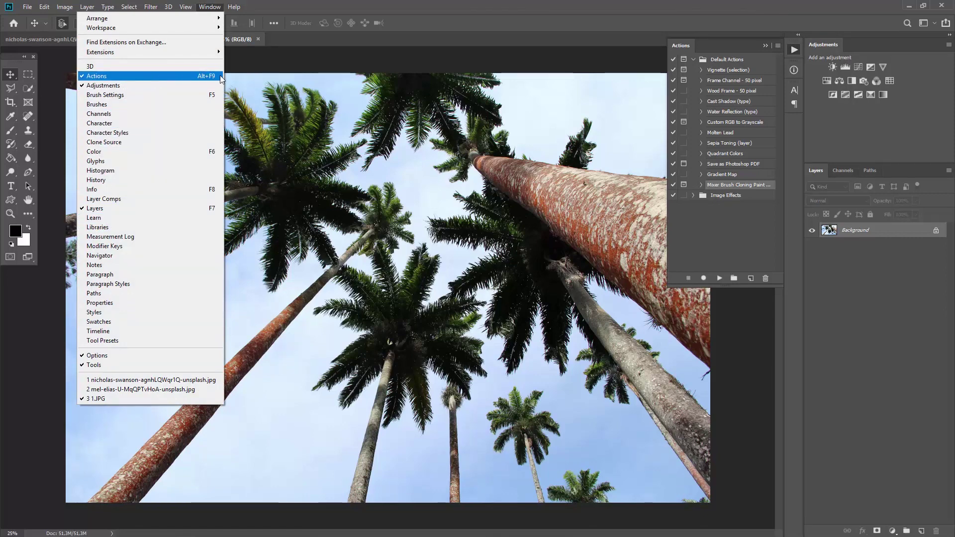
left_click(721, 229)
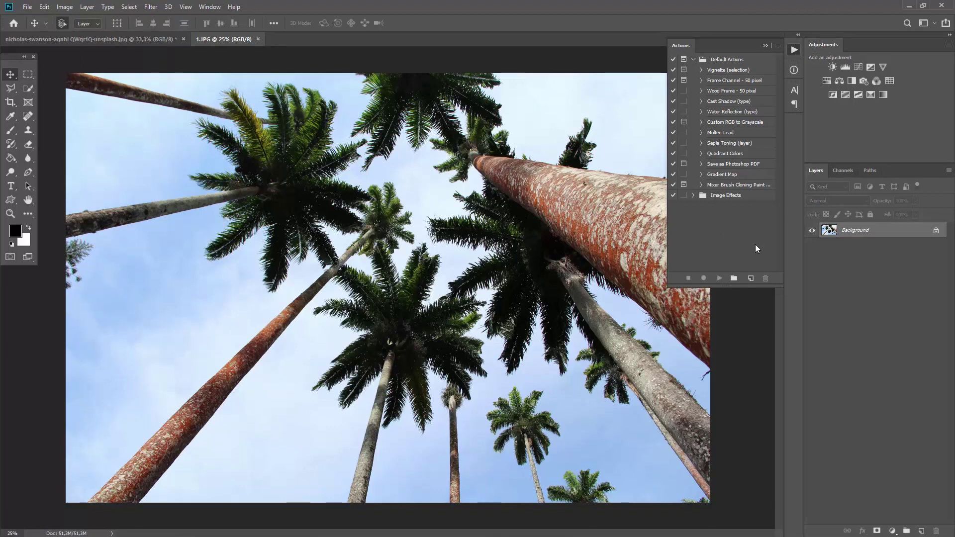
Create a new action named 'Redimensionar 1500' and start recording it.
left_click(750, 279)
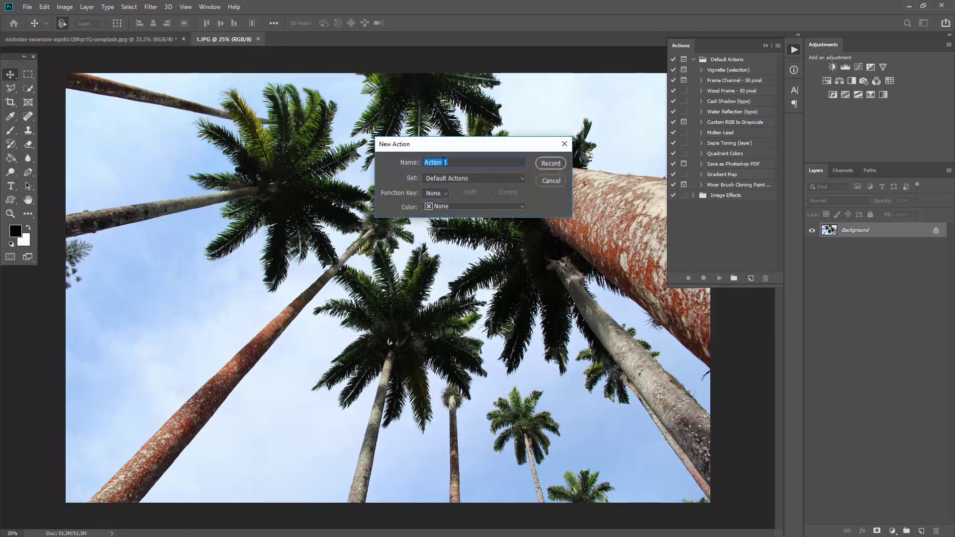
type("Red")
type("imensionar ")
type("1500")
left_click(554, 164)
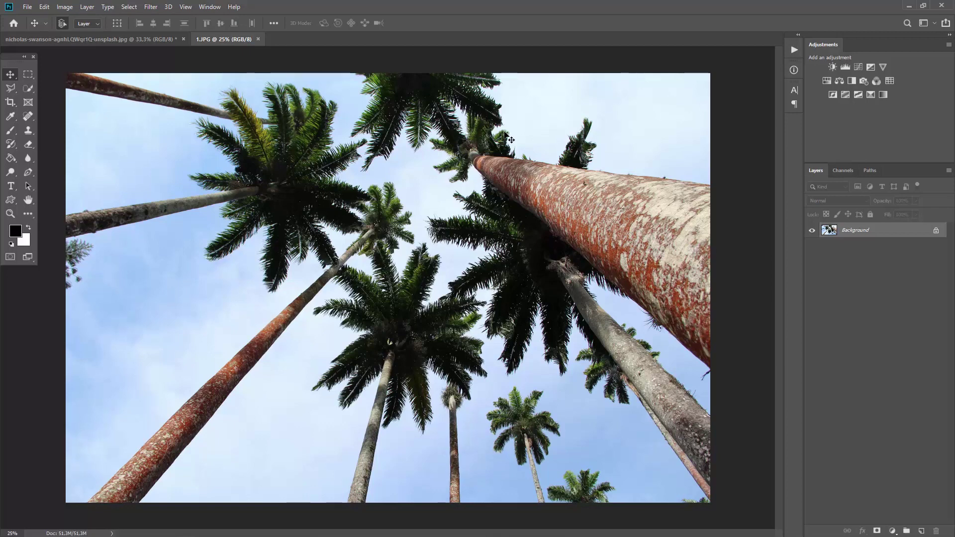
Resize 1.JPG in Image Size to 1500 px wide, giving 1500 × 1000 pixels.
left_click(64, 7)
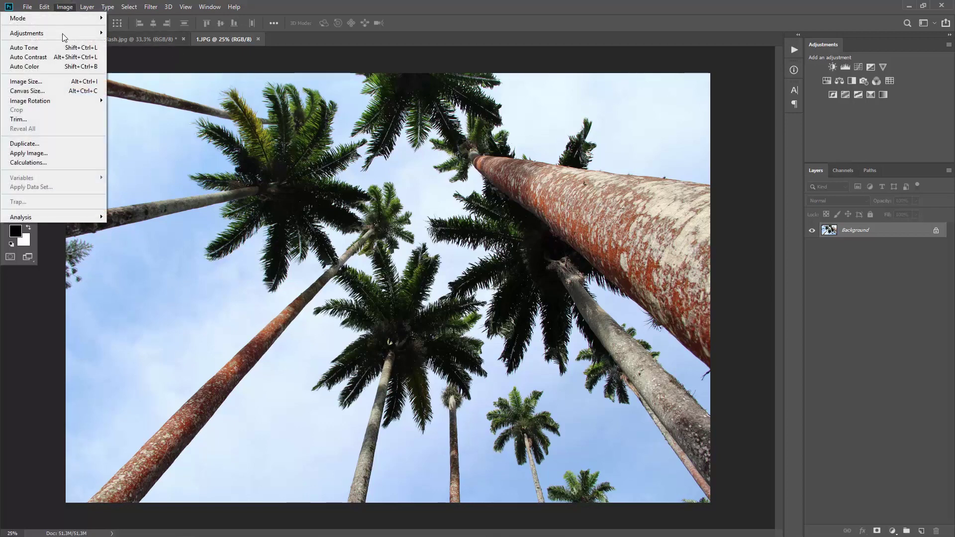
left_click(60, 82)
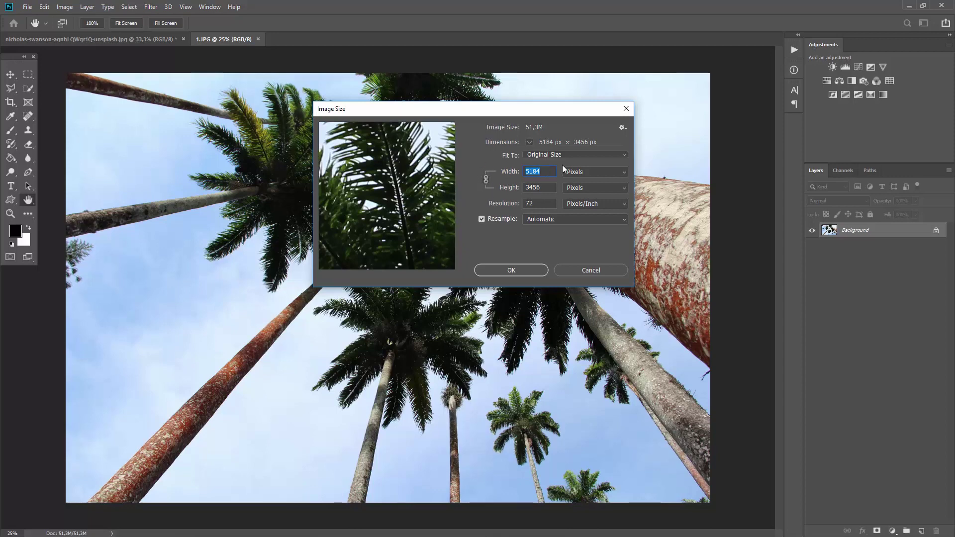
type("1500")
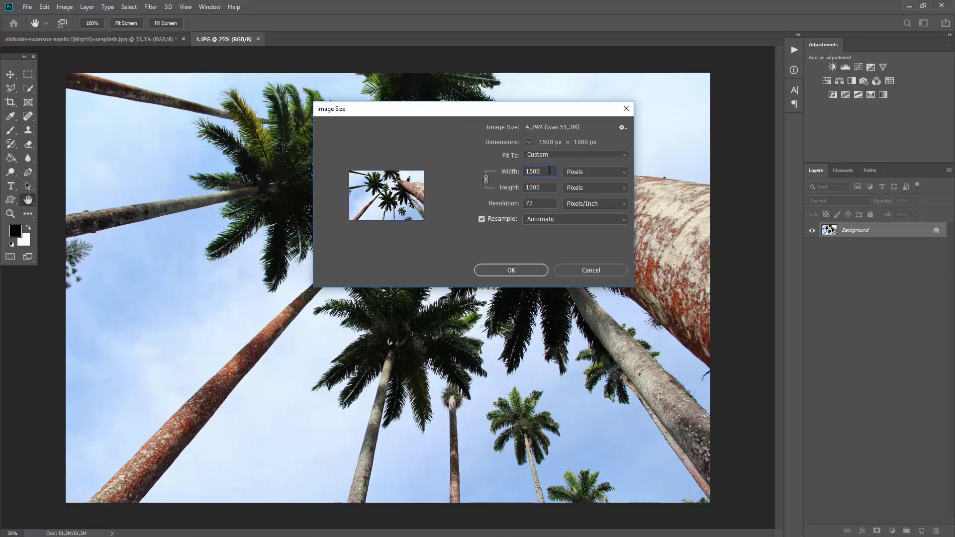
left_click(513, 269)
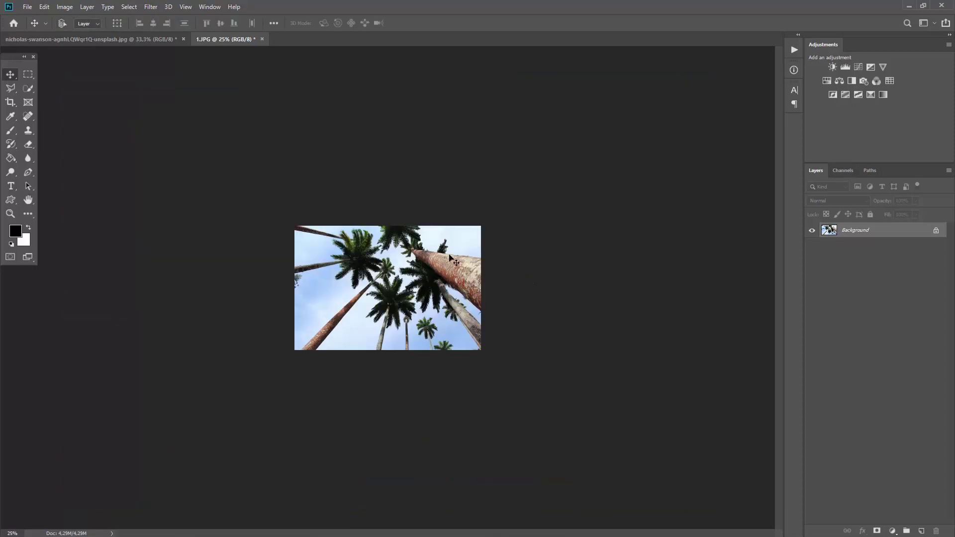
Desaturate the photo to grayscale and save it as a JPEG in the tratadas folder.
key("ctrl+shift+u")
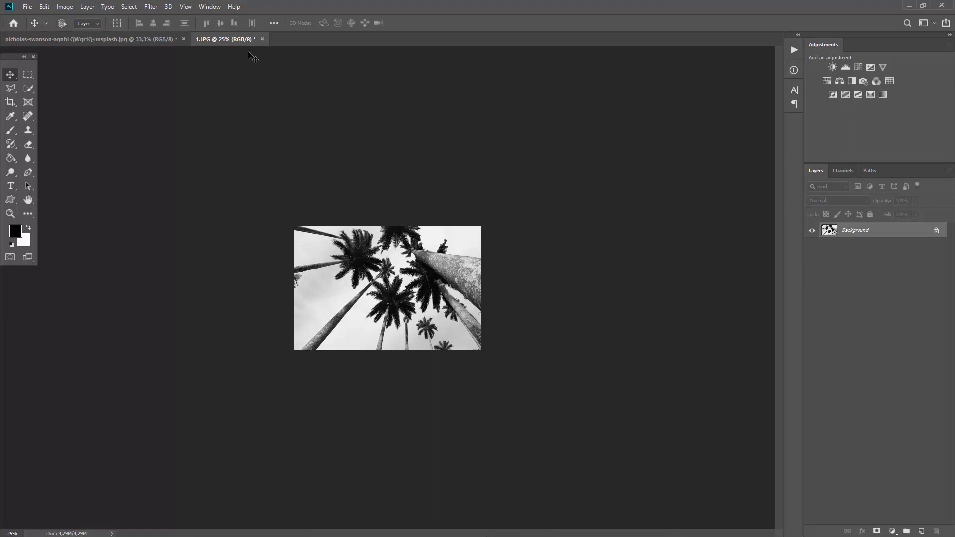
key("ctrl+shift+s")
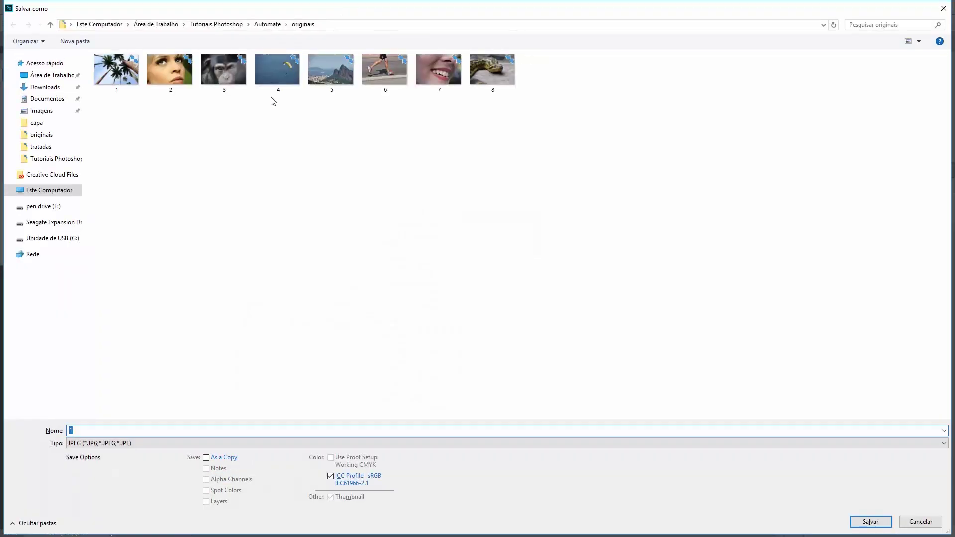
left_click(273, 26)
left_click(118, 86)
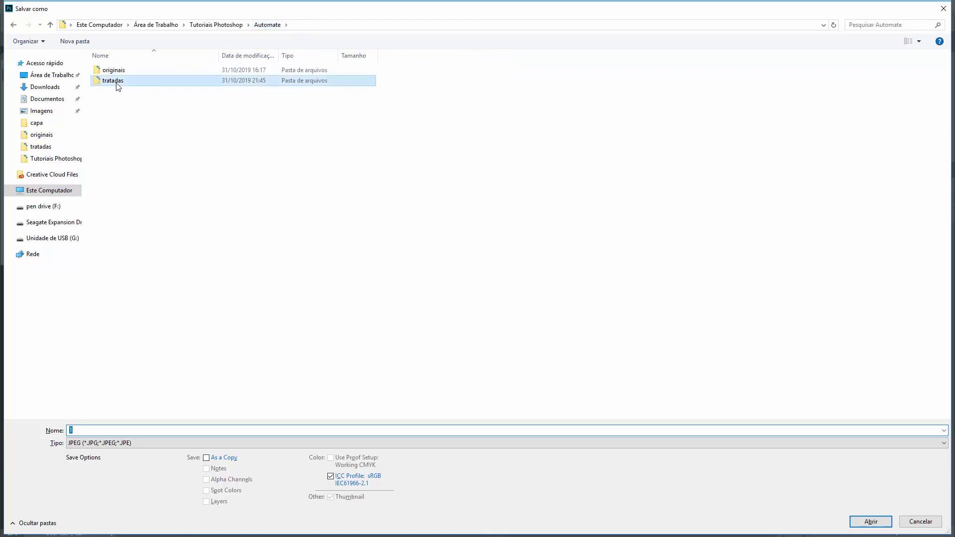
double_click(118, 86)
left_click(869, 523)
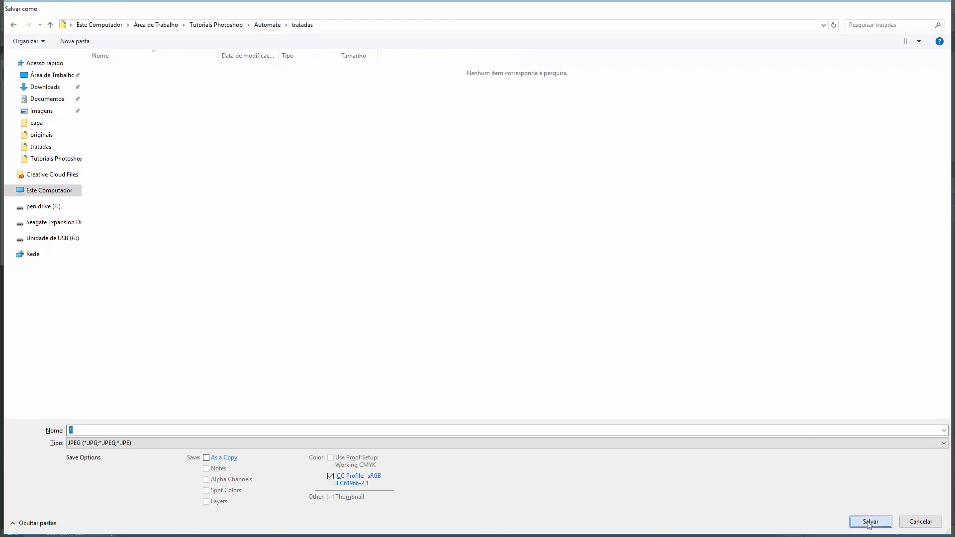
left_click(530, 141)
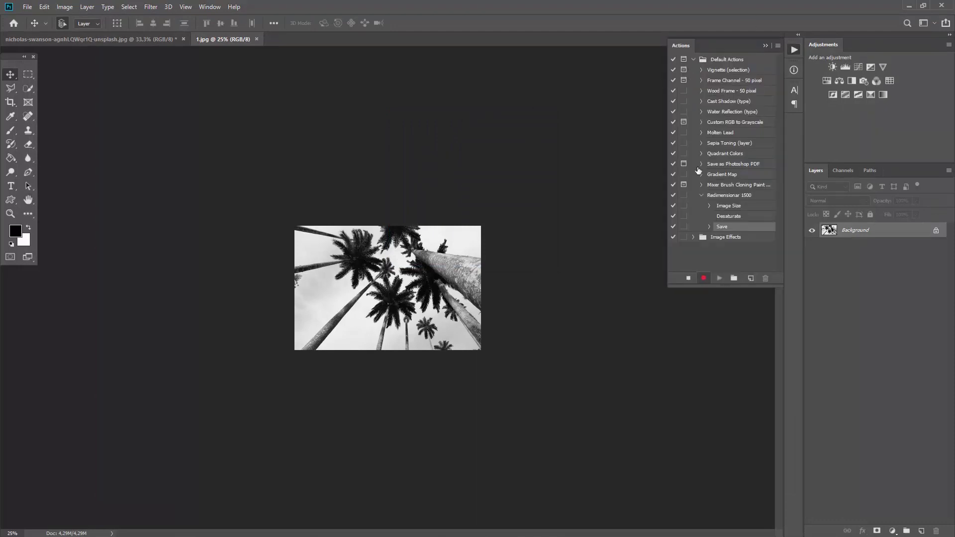
Stop recording the Redimensionar 1500 action and bring up the File menu's automation commands.
left_click(688, 278)
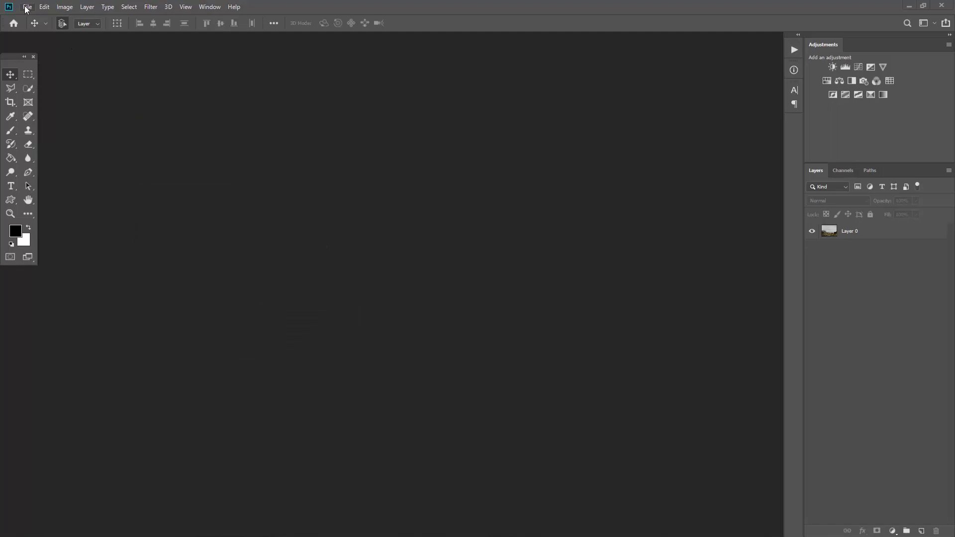
left_click(27, 7)
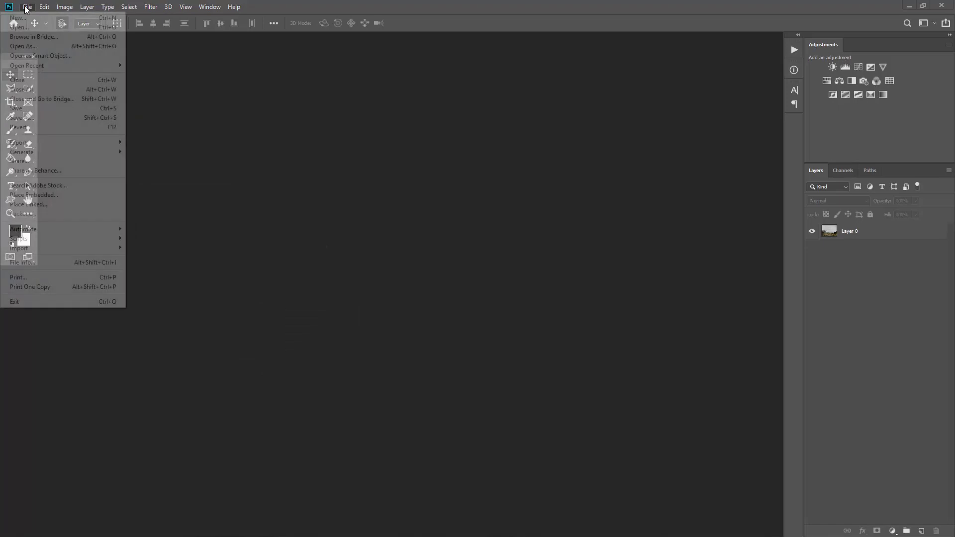
mouse_move(45, 228)
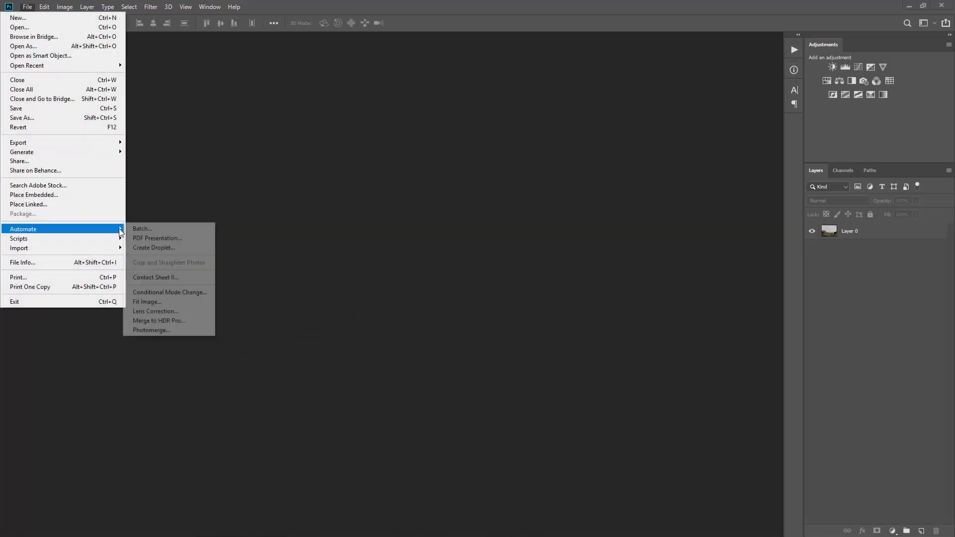
Open the Batch dialog and choose the Redimensionar 1500 action.
left_click(148, 227)
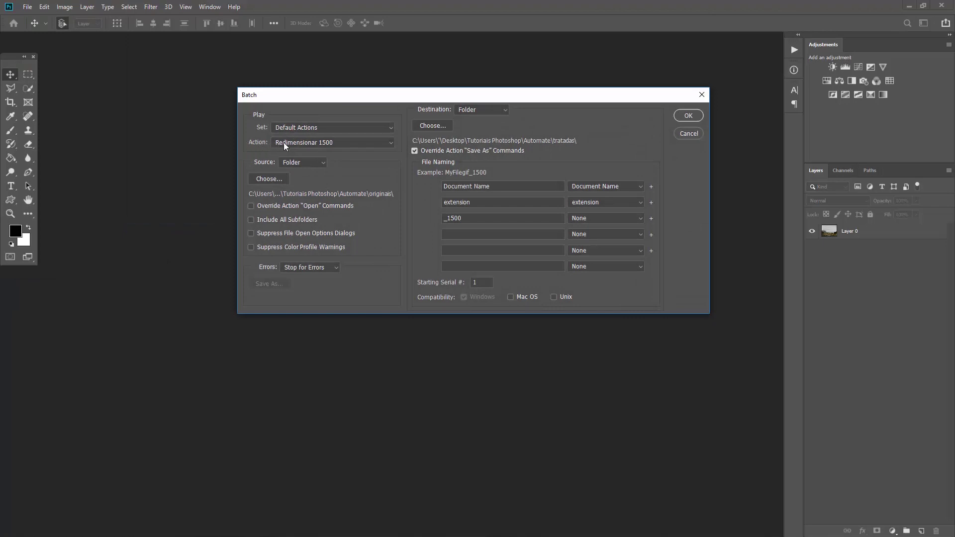
left_click(284, 144)
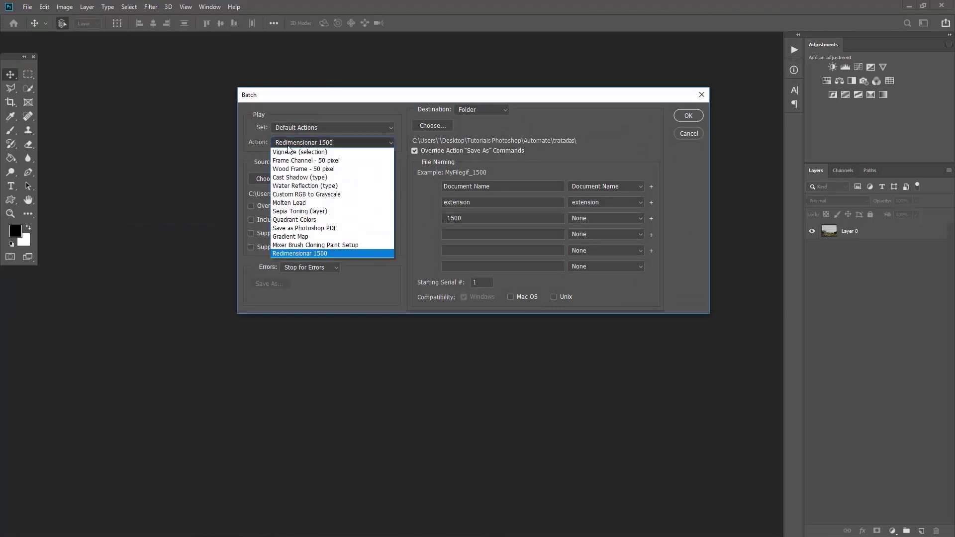
left_click(298, 254)
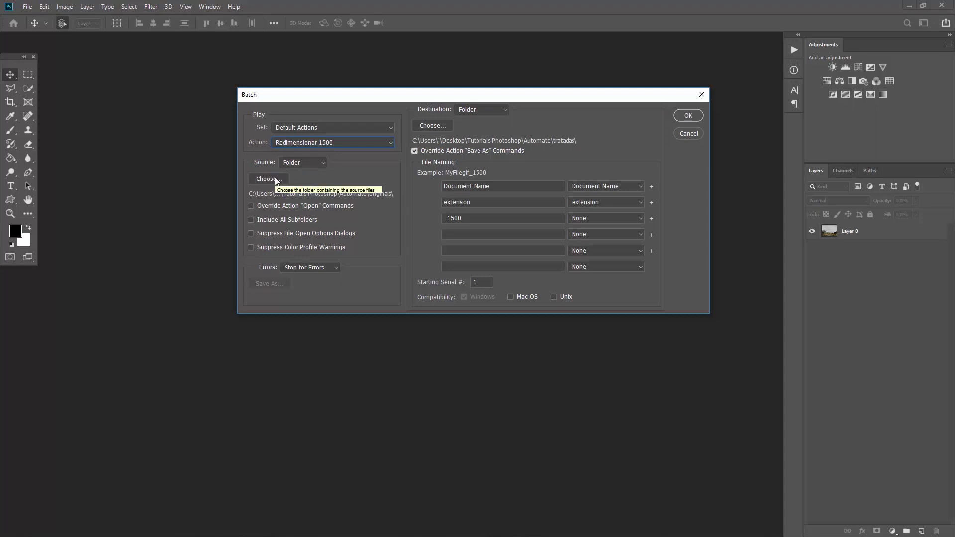
Set originais as the source folder and override the action's Save As commands.
left_click(269, 179)
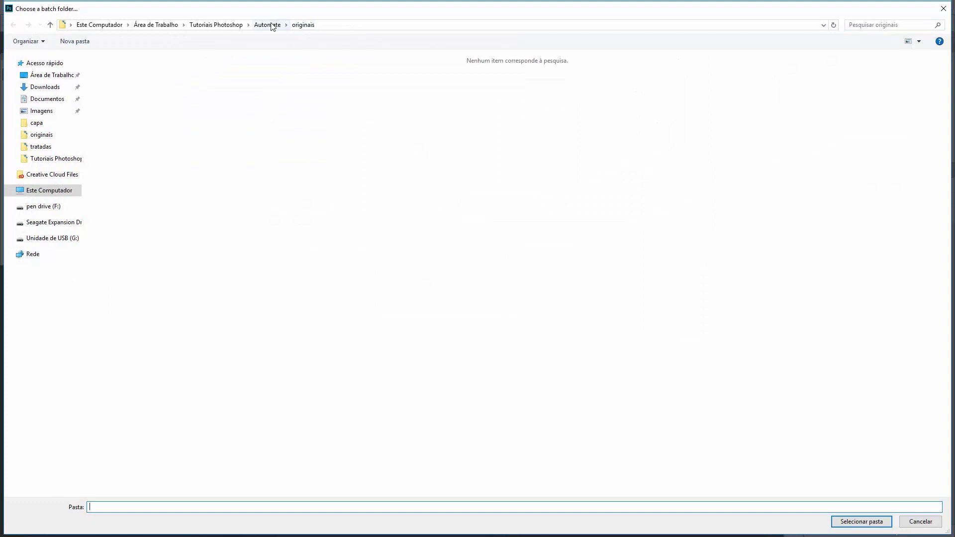
left_click(267, 24)
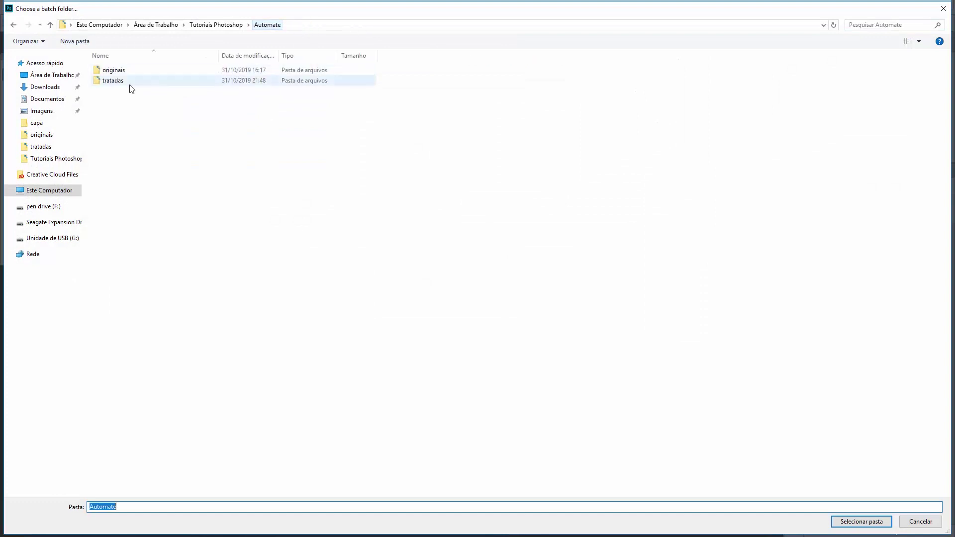
left_click(116, 71)
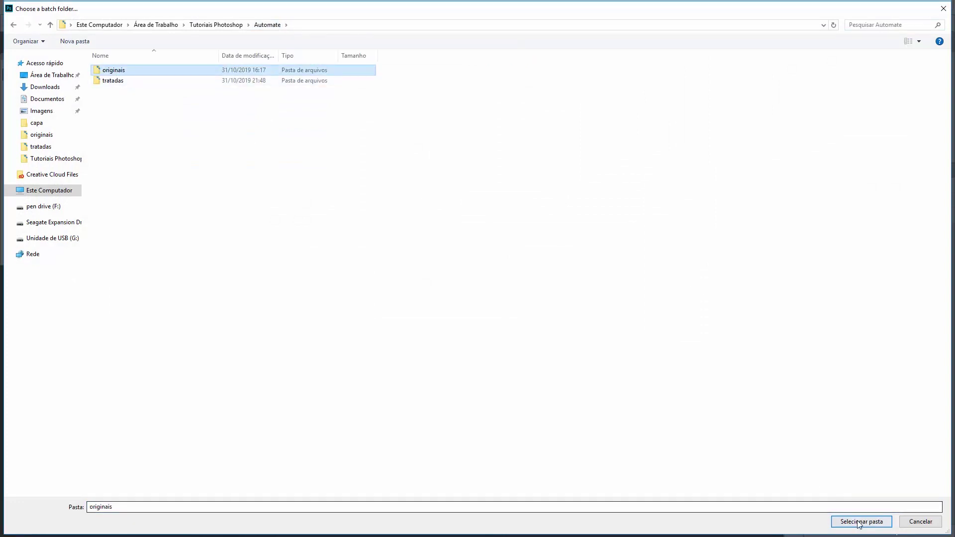
left_click(840, 521)
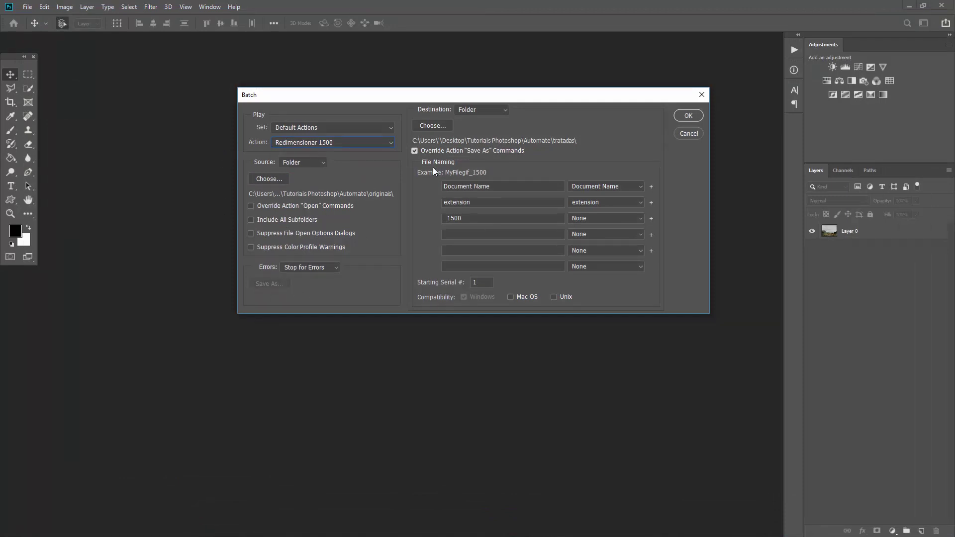
left_click(415, 151)
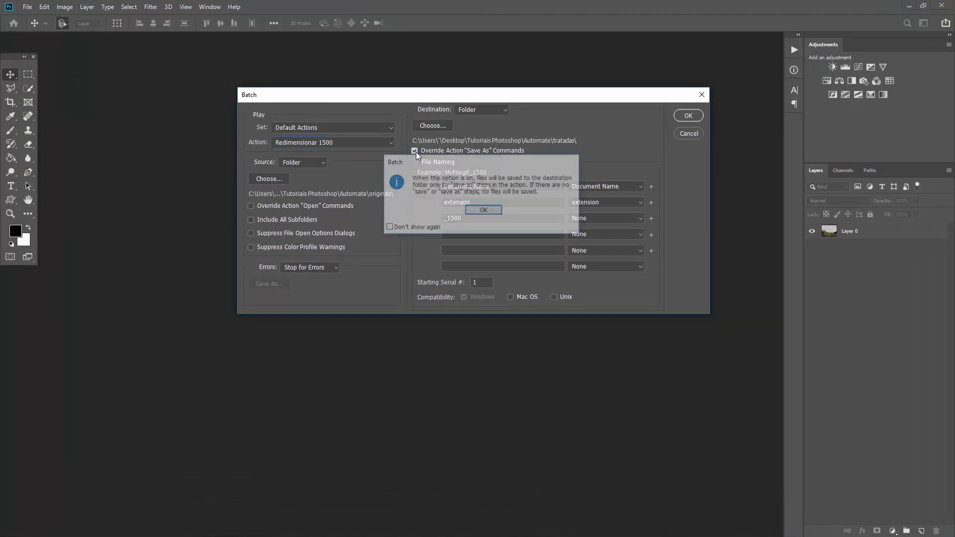
left_click(484, 210)
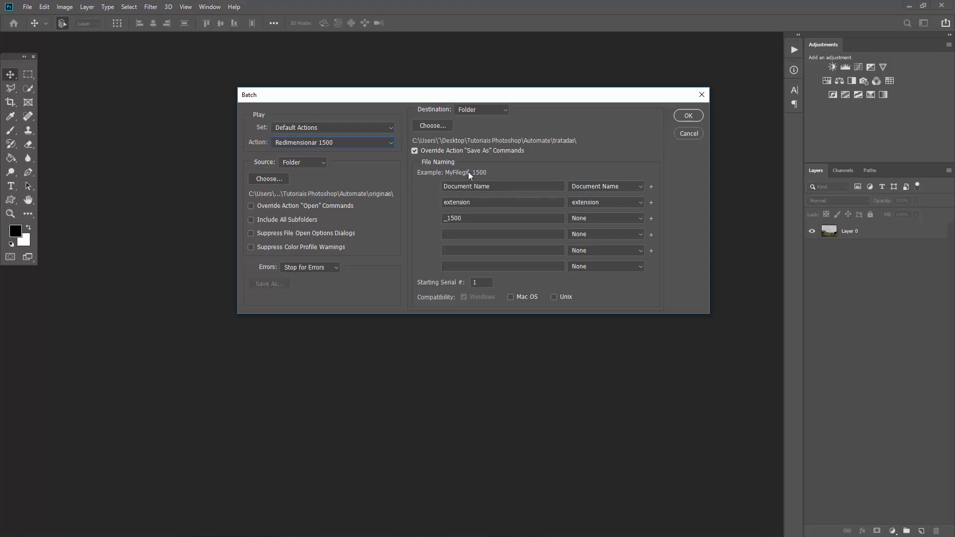
Change the third file-name part to 1500 and set tratadas as the destination folder.
double_click(472, 218)
type("150")
type("0")
left_click(438, 125)
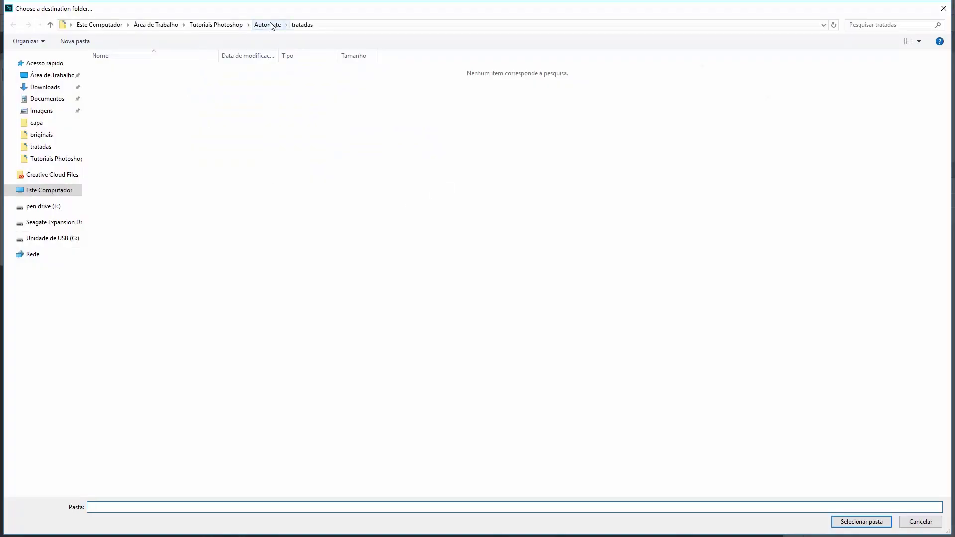
left_click(267, 25)
left_click(107, 81)
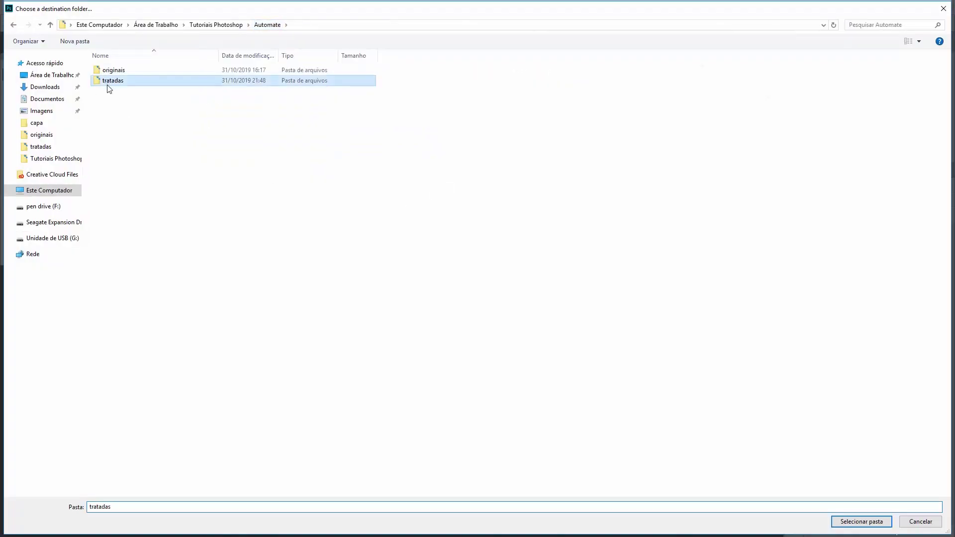
left_click(882, 521)
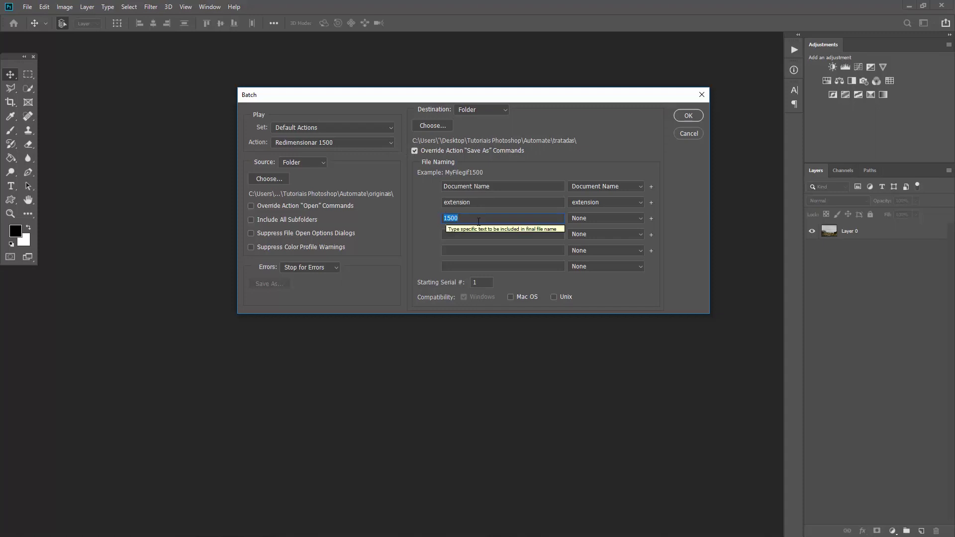
Append 'PB' after 1500 in the name suffix, run the batch, and switch to File Explorer.
left_click(479, 218)
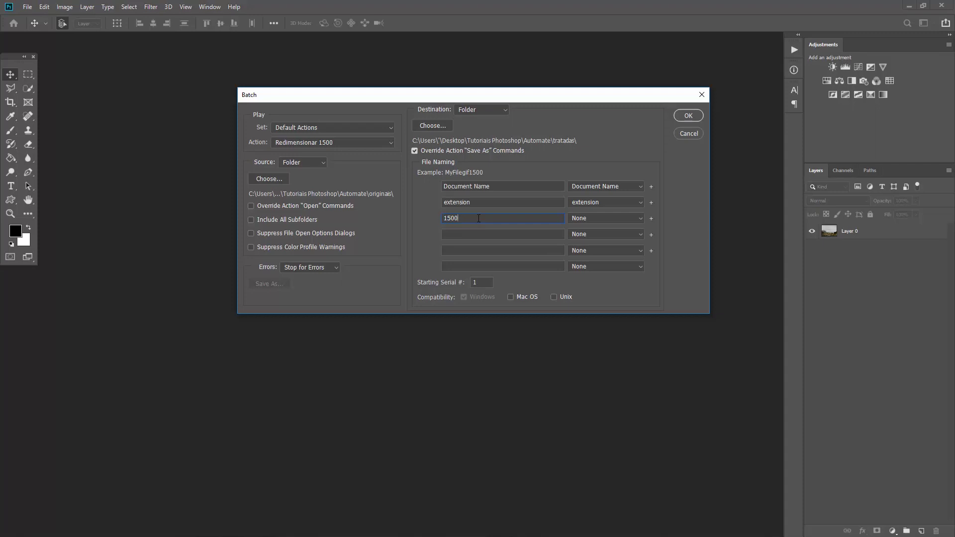
type("PB")
left_click(687, 116)
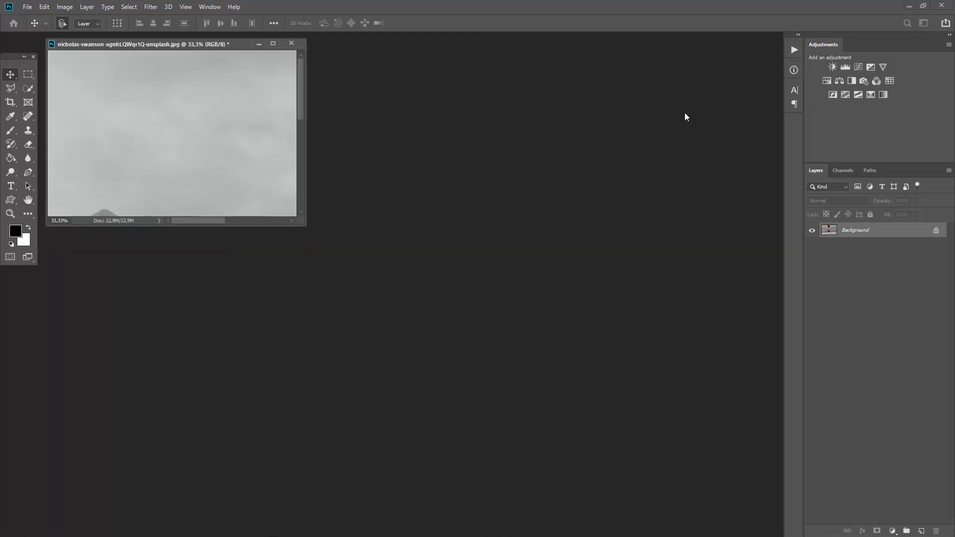
key("alt+Tab")
Open the tratadas folder and delete the stray file named 1.
key("Down")
key("Return")
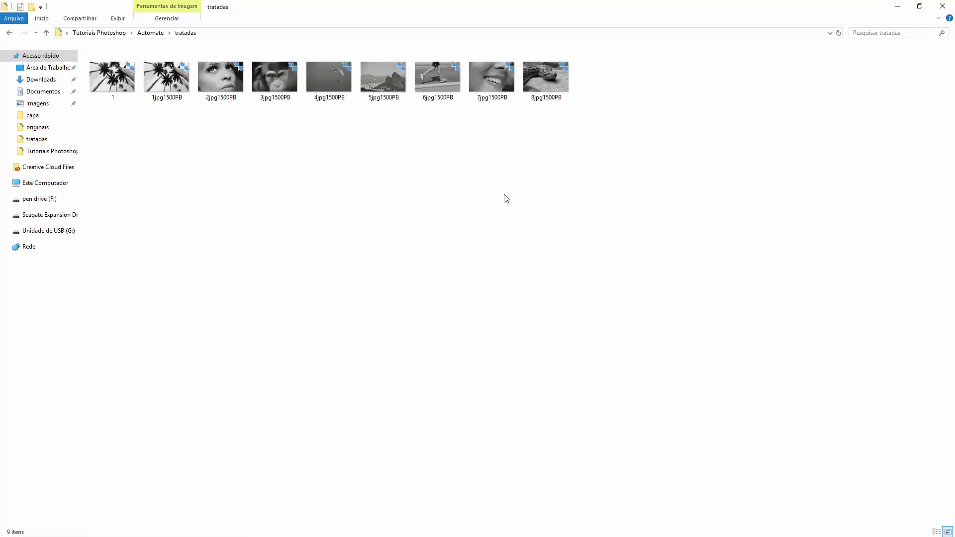
key("Right")
right_click(506, 199)
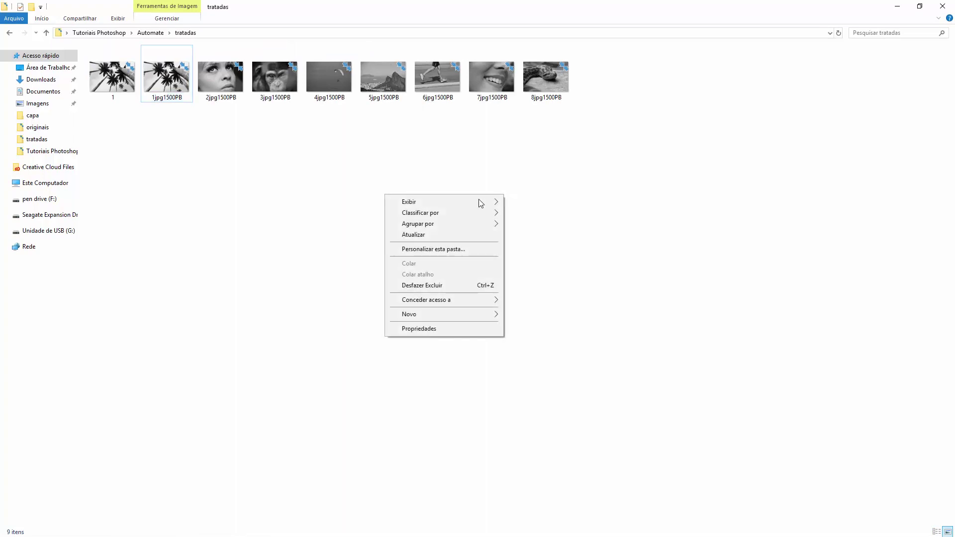
key("Escape")
left_click(119, 91)
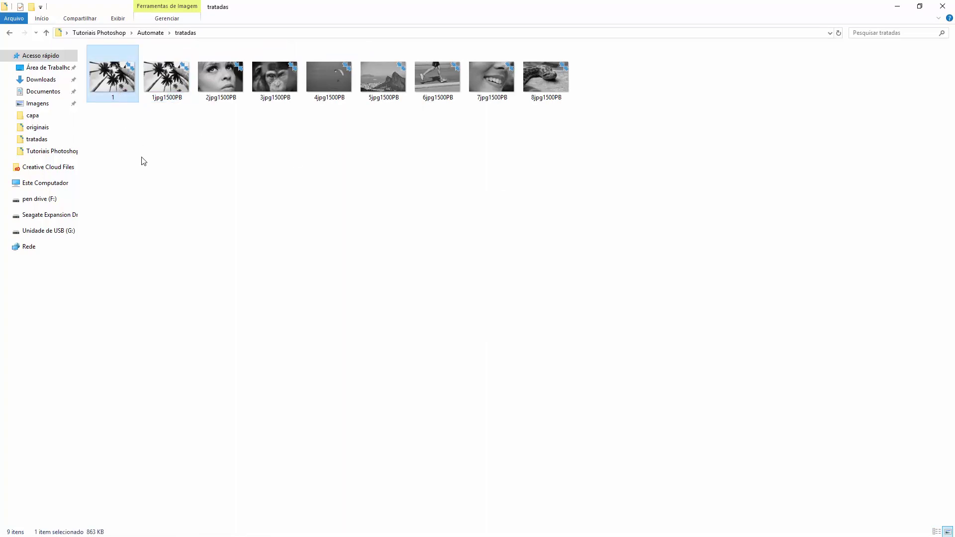
key("Delete")
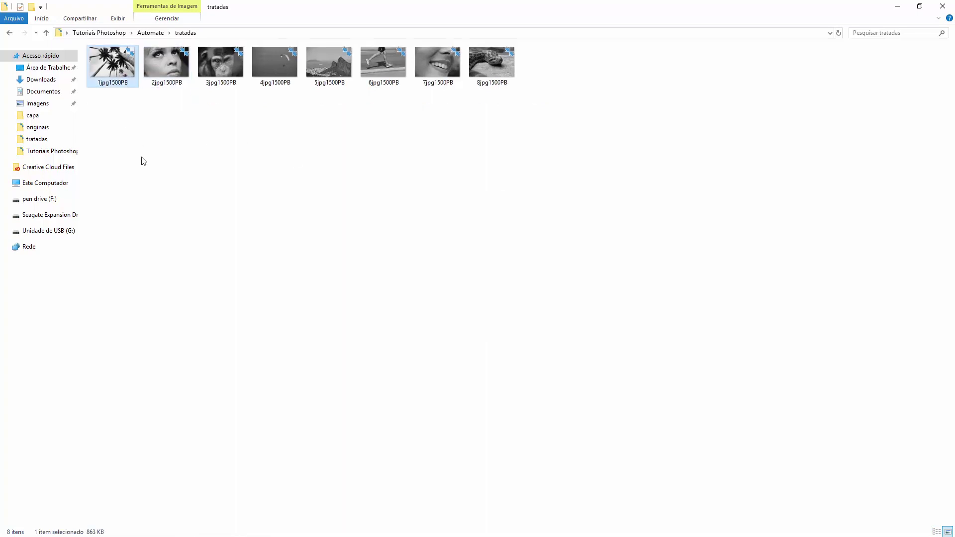
Switch the tratadas view to extra-large icons to show the processed images.
right_click(143, 160)
mouse_move(82, 164)
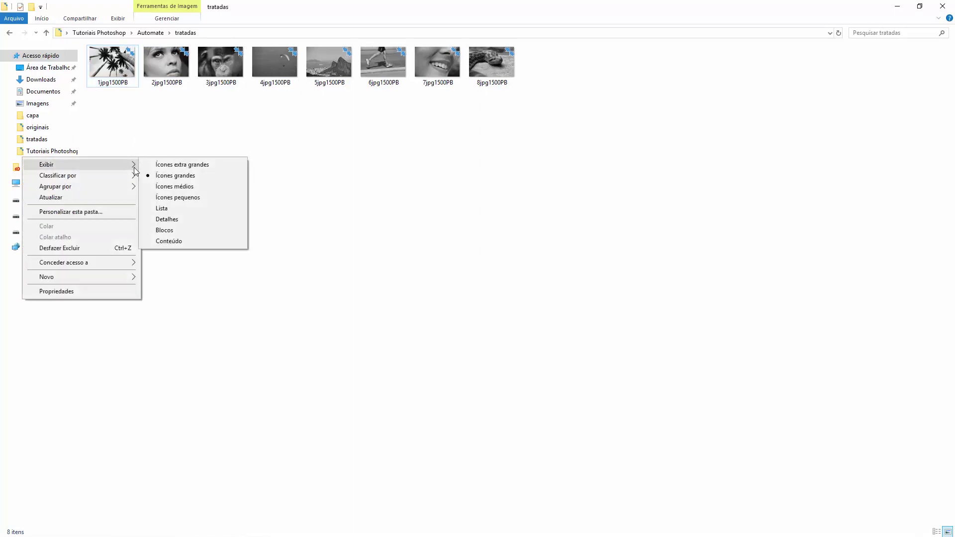
left_click(188, 163)
left_click(188, 104)
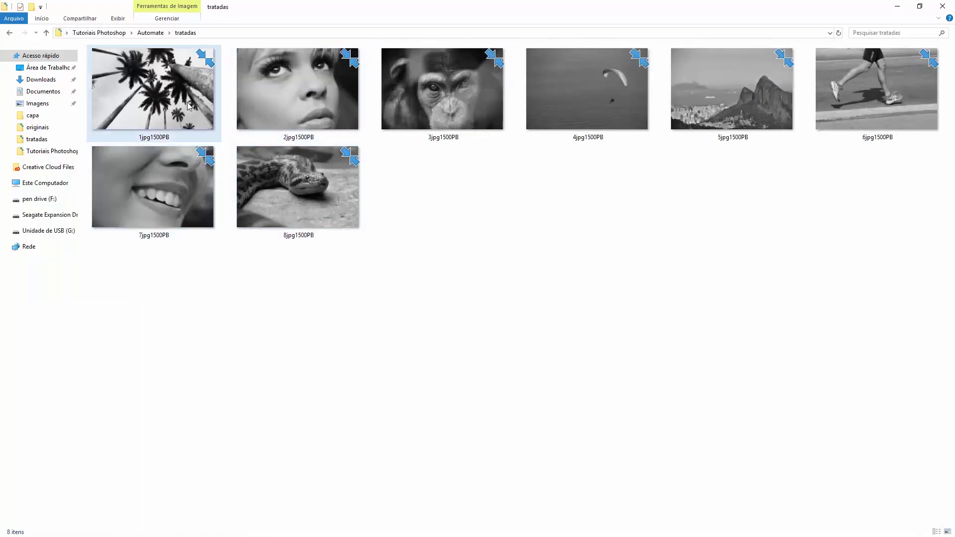
right_click(187, 105)
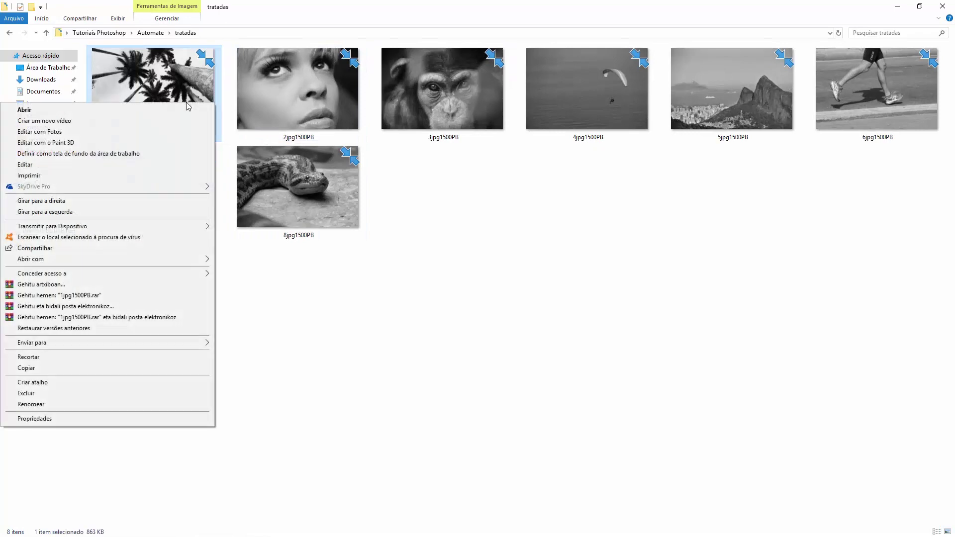
left_click(184, 81)
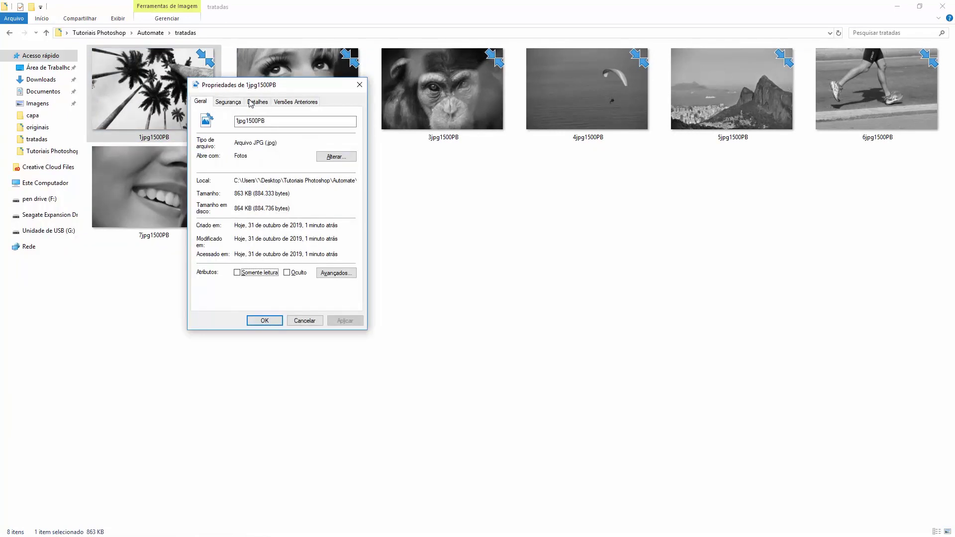
left_click(257, 102)
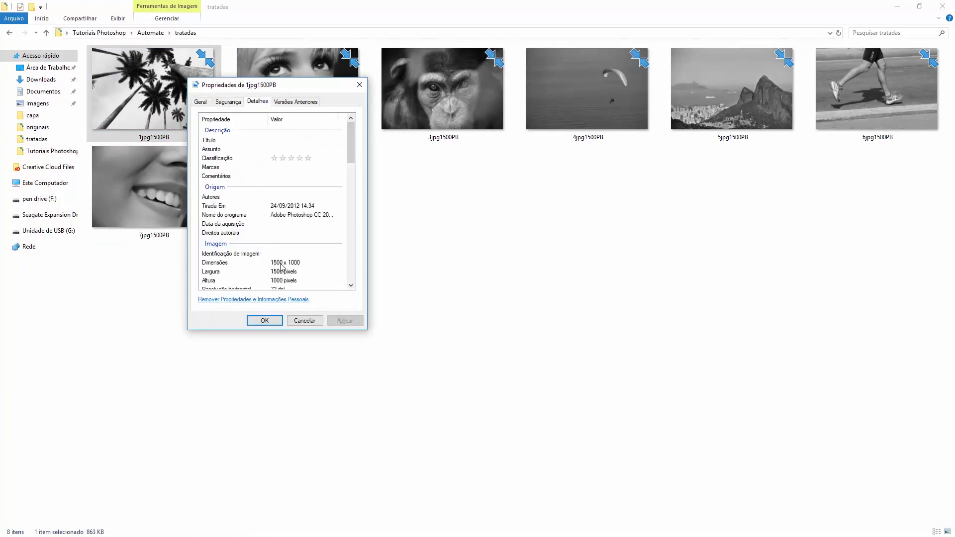
left_click(359, 85)
left_click(465, 109)
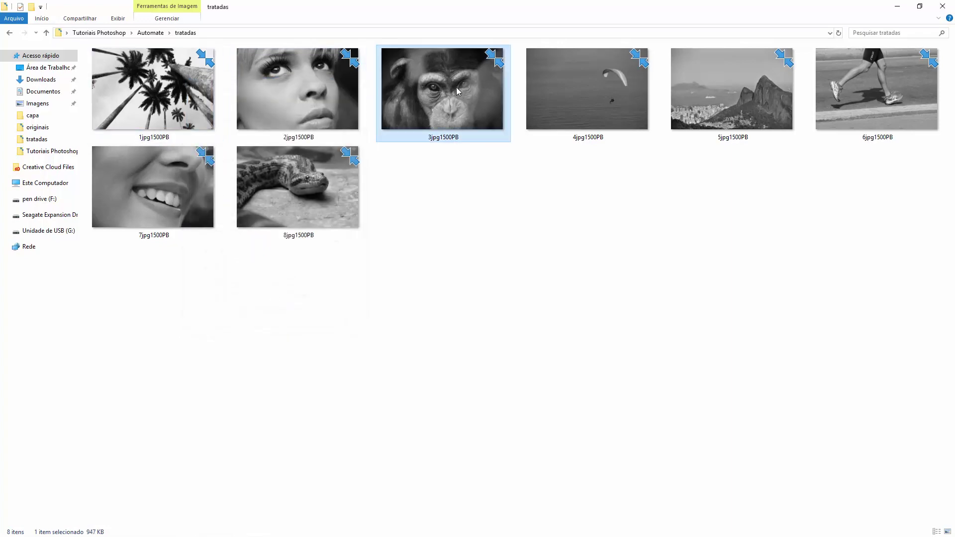
key("alt+Return")
left_click(530, 111)
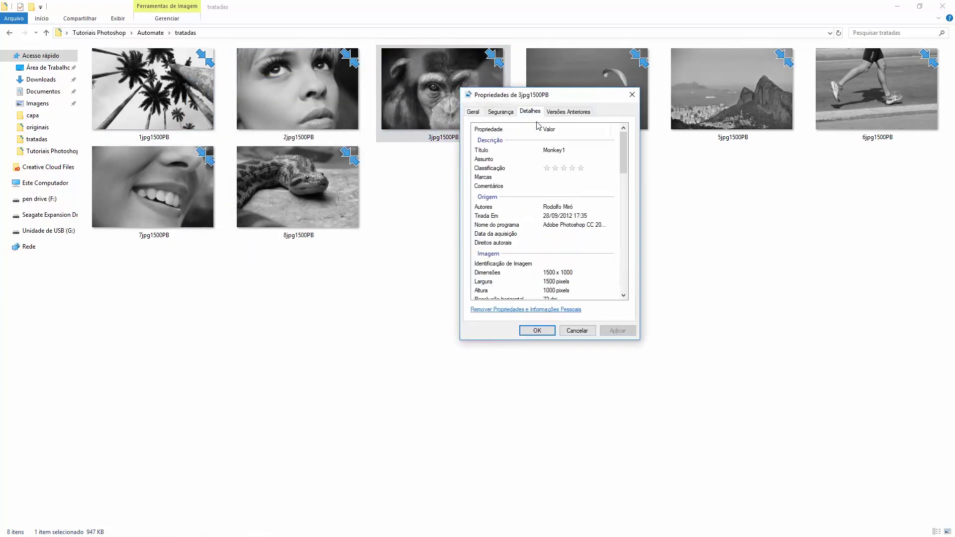
left_click(629, 96)
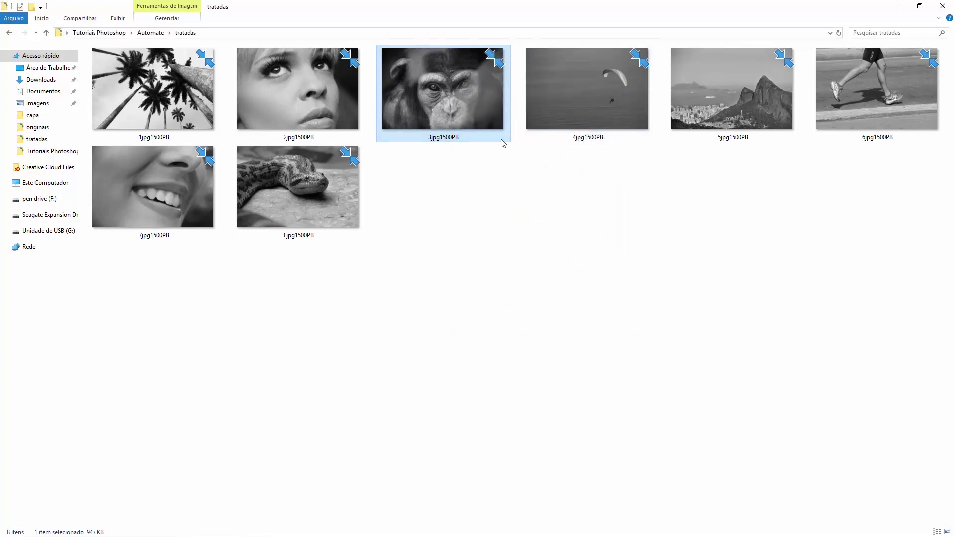
left_click(582, 99)
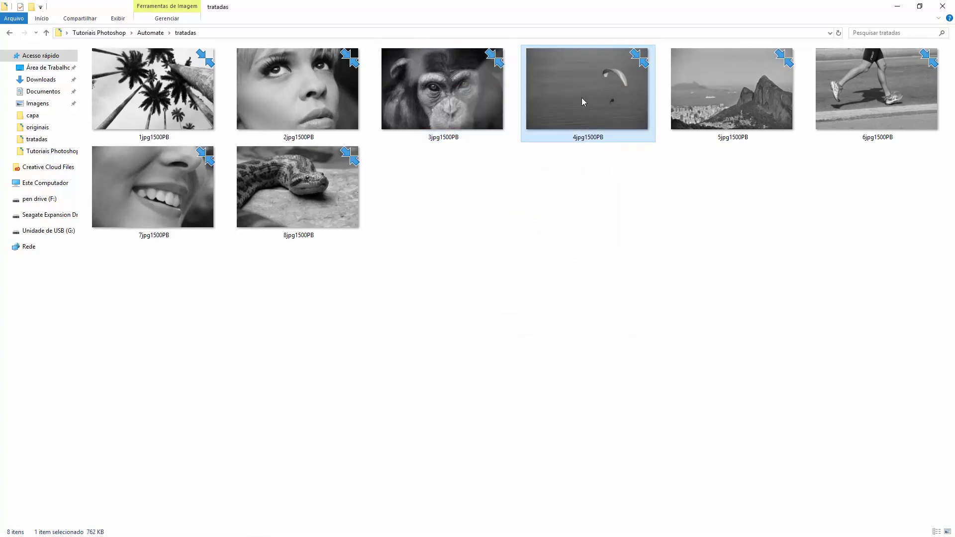